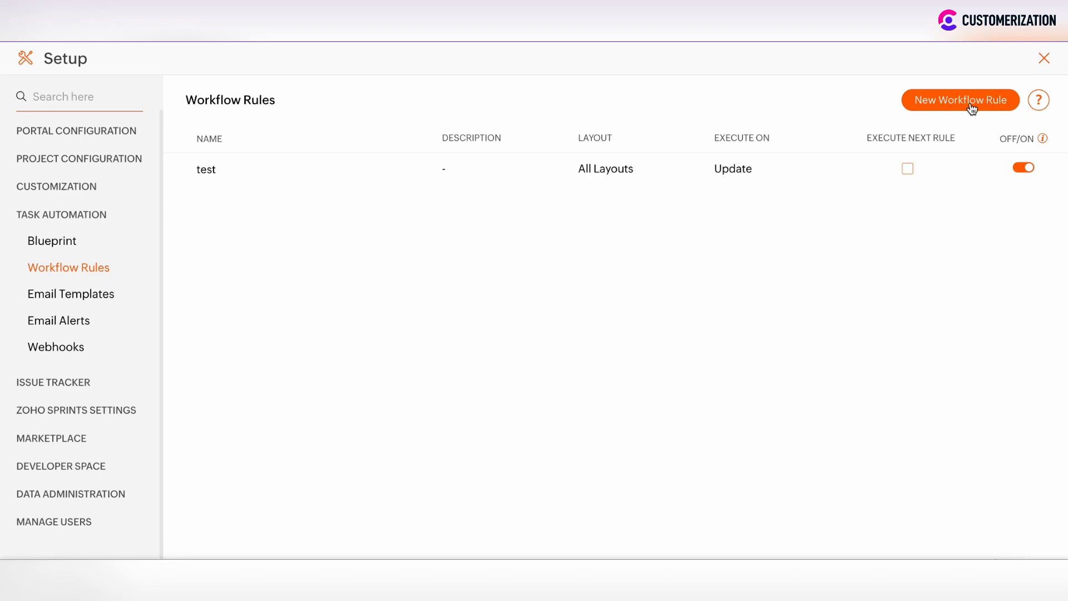
- Start a new workflow rule and name it "test WF"
click(984, 104)
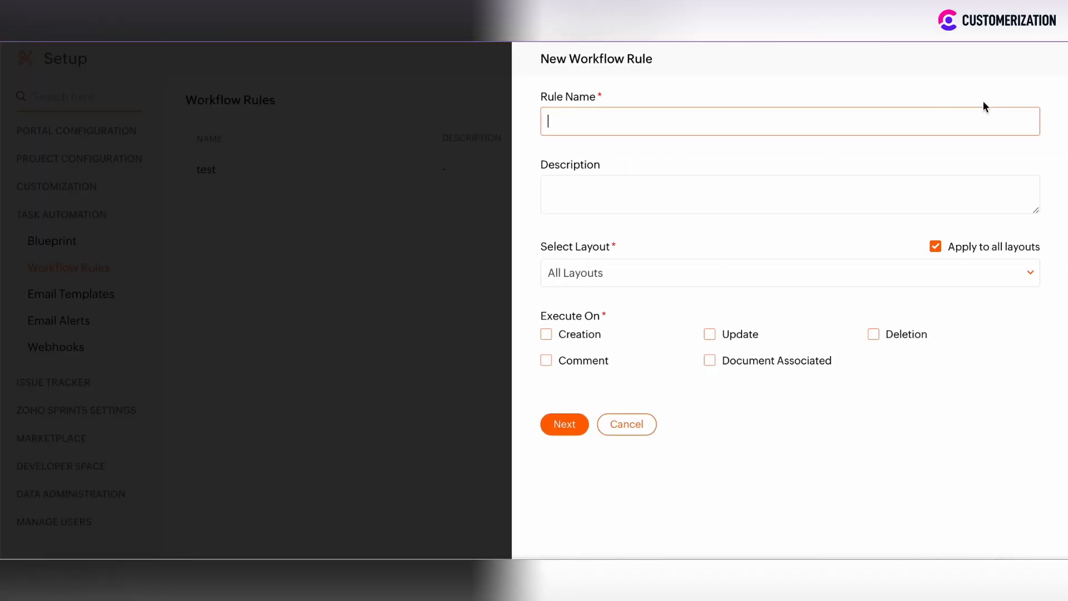
click(560, 128)
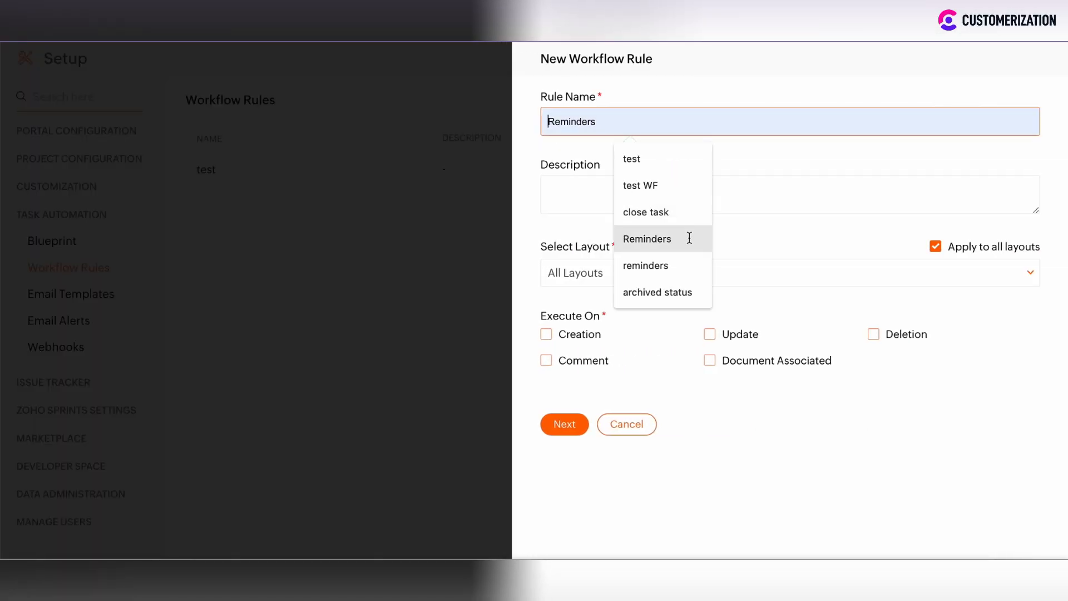
click(663, 186)
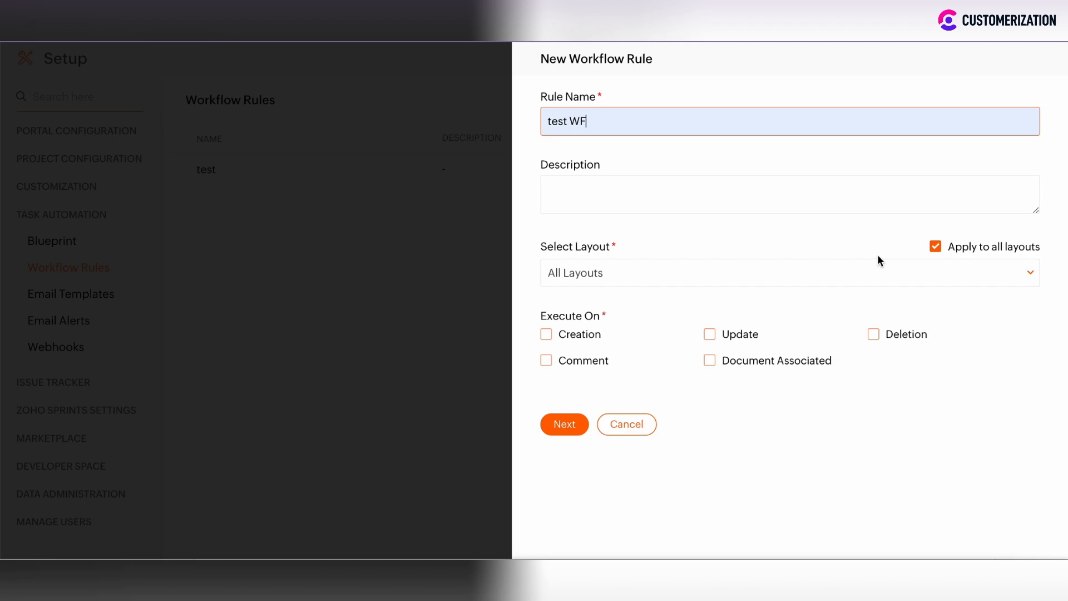
click(936, 246)
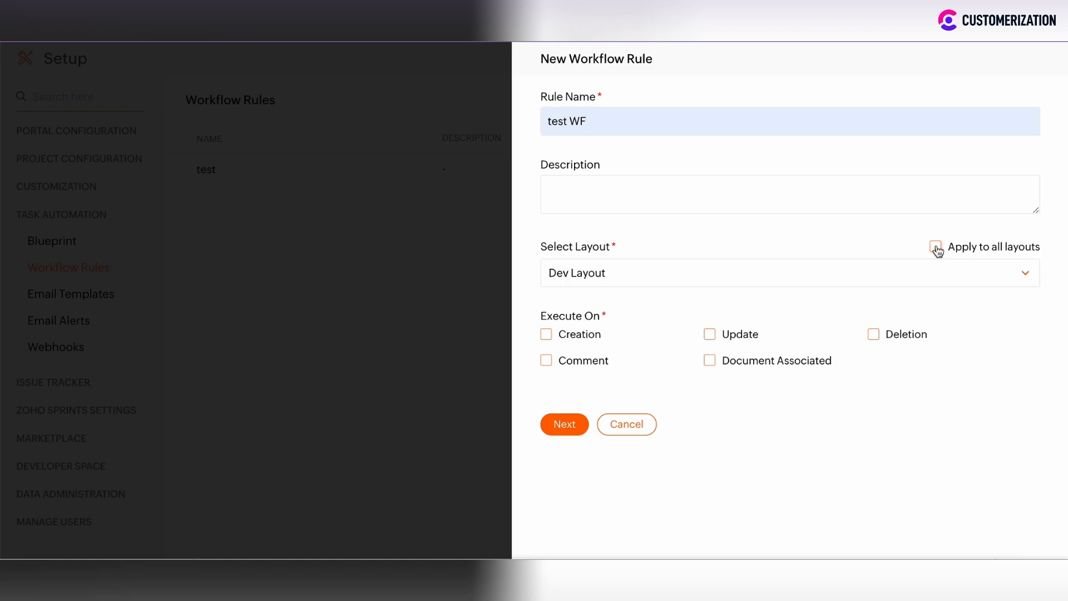
click(740, 279)
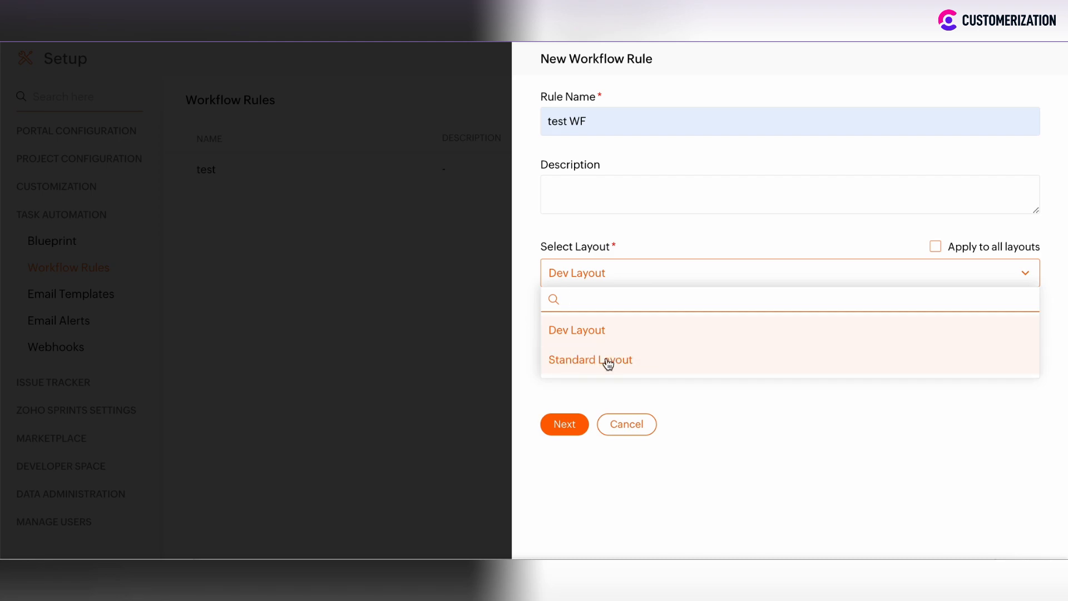
click(717, 228)
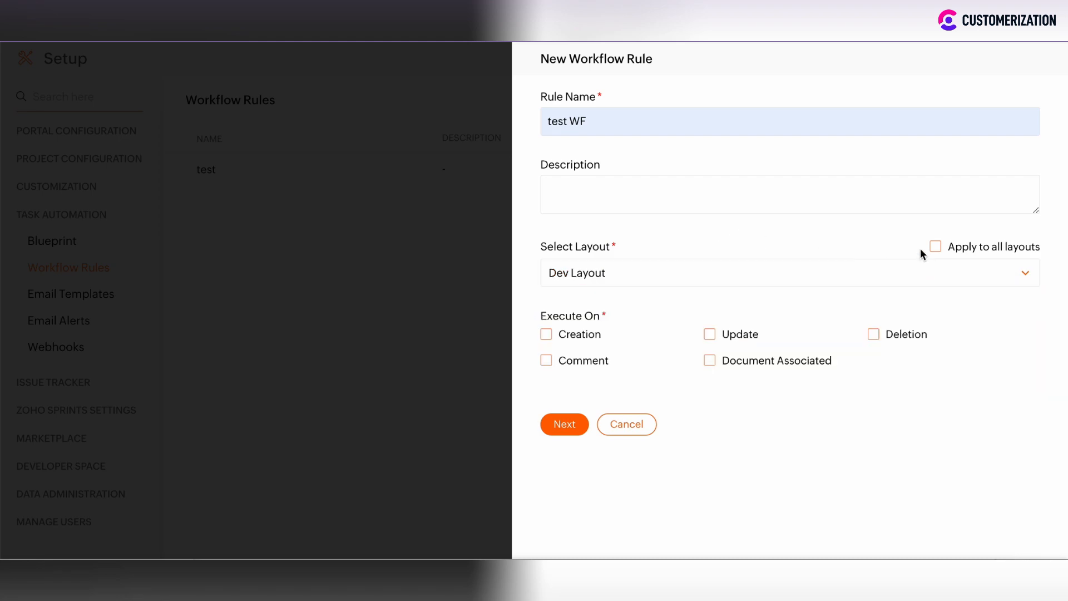
click(936, 248)
- Make the rule execute on creation and on update of the Status field only, and continue to its conditions
click(575, 340)
click(710, 336)
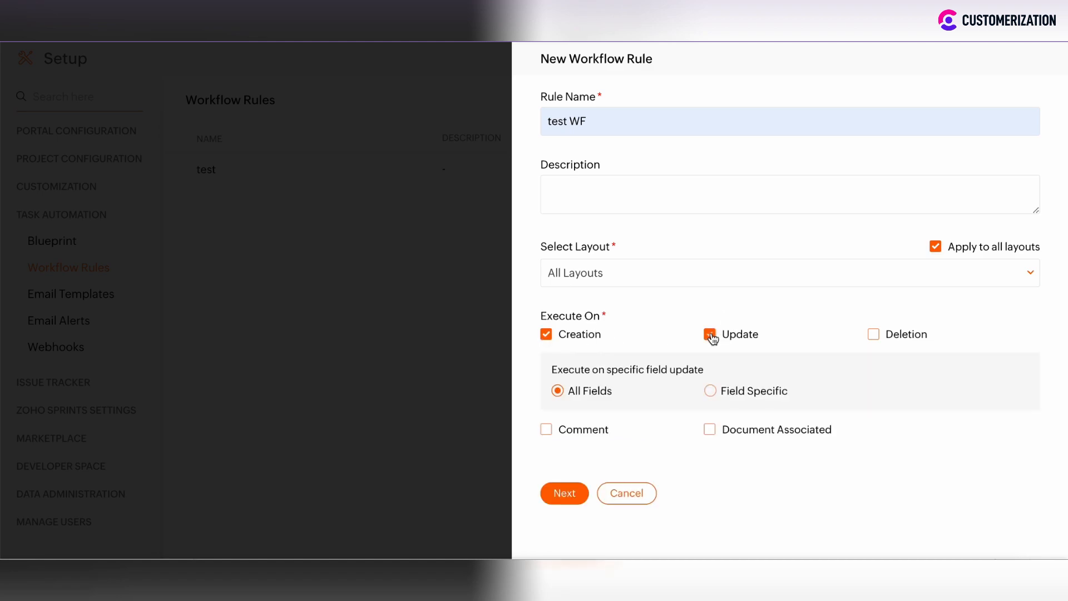
click(712, 392)
click(648, 418)
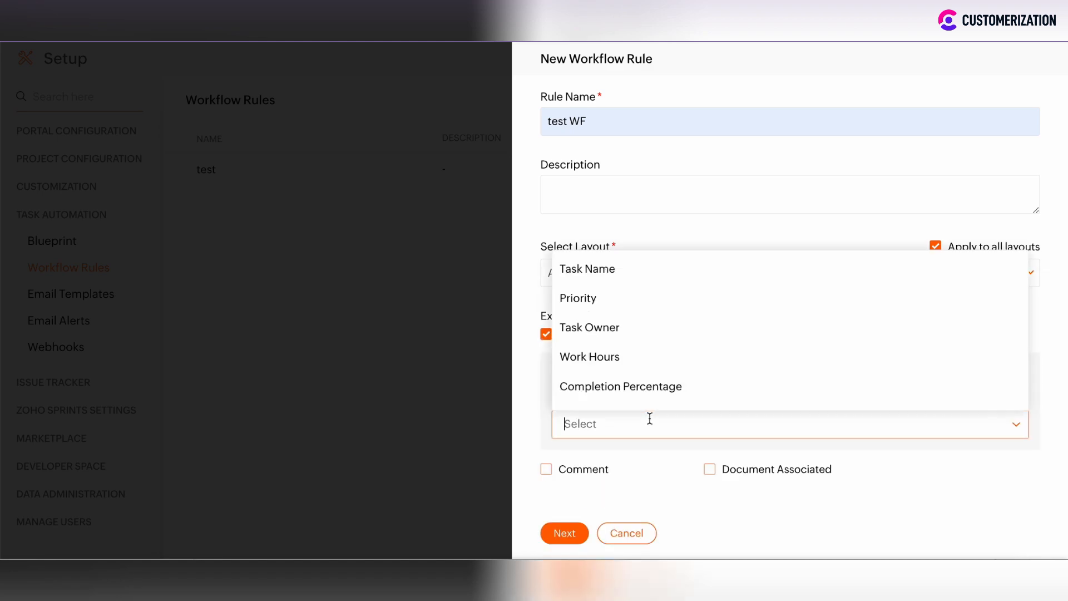
scroll(628, 343, down, 3)
scroll(628, 344, down, 2)
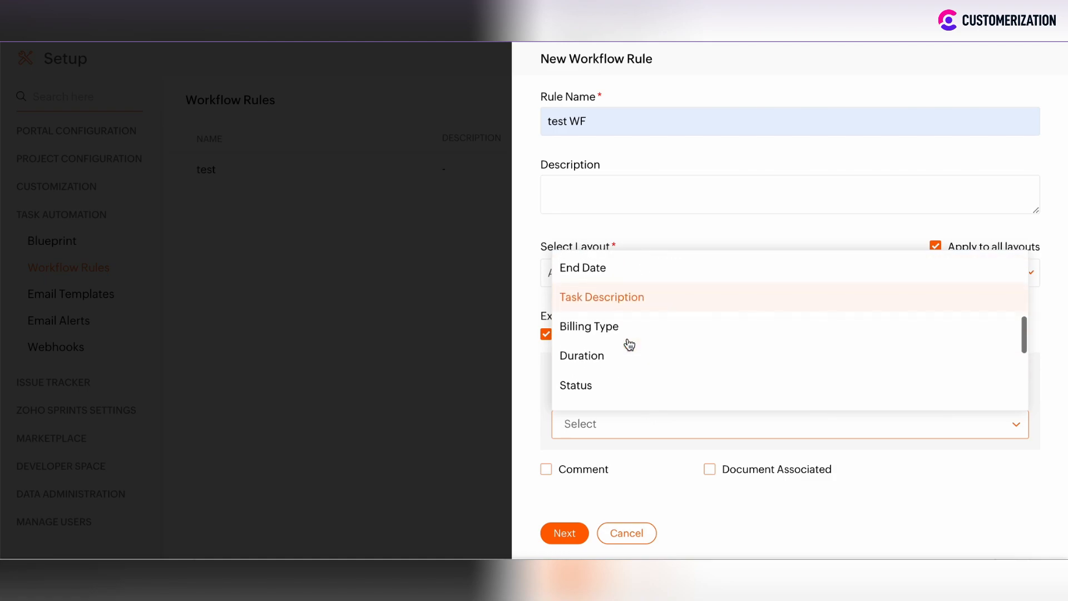
click(580, 383)
click(565, 534)
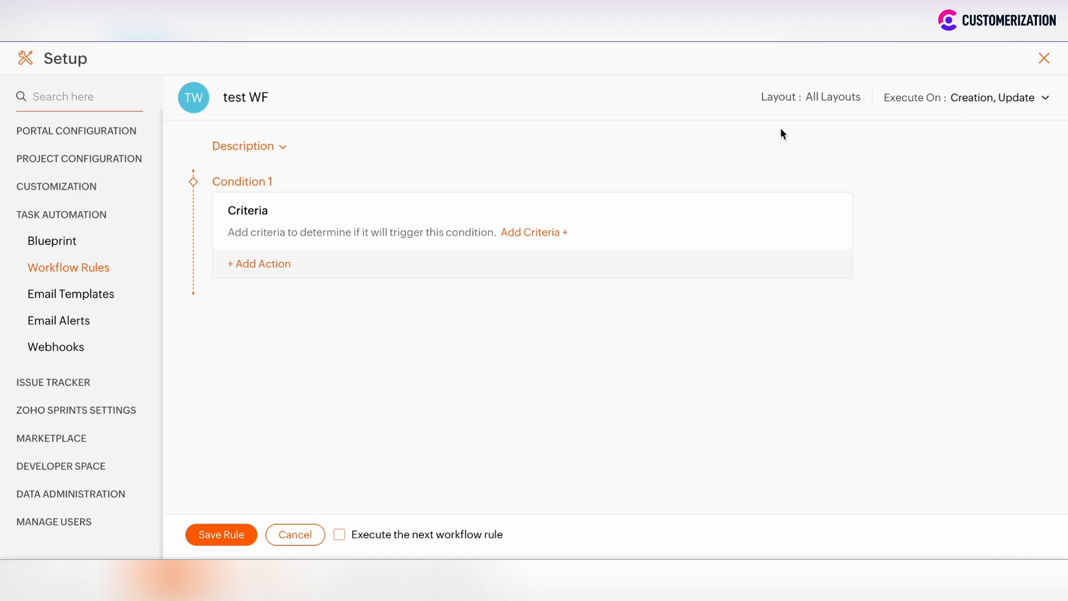
- Begin adding criteria to Condition 1 and choose the task's Priority as the criteria field
click(526, 234)
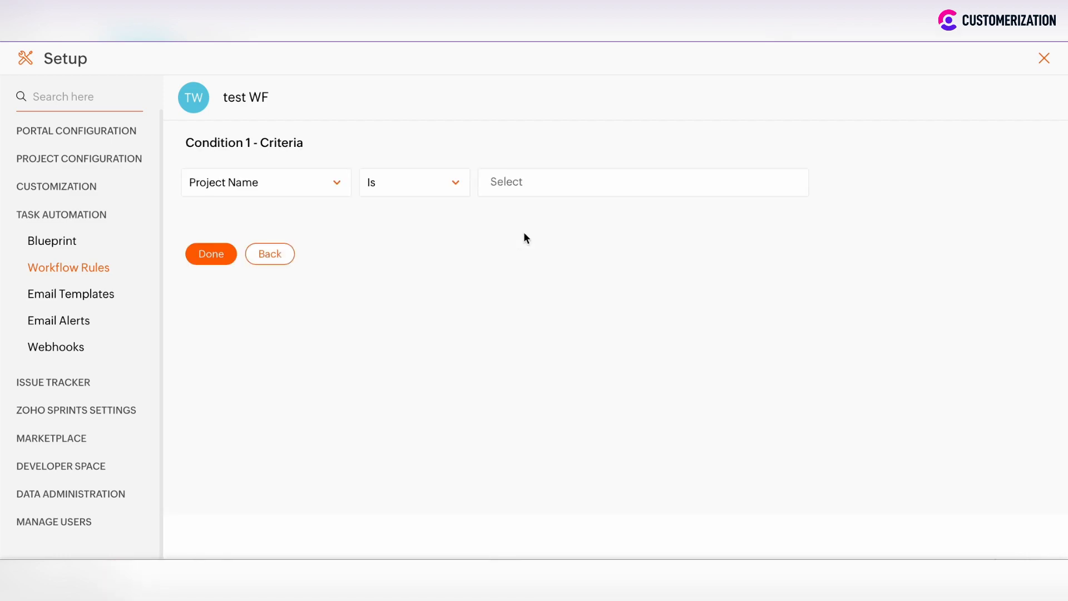
click(270, 186)
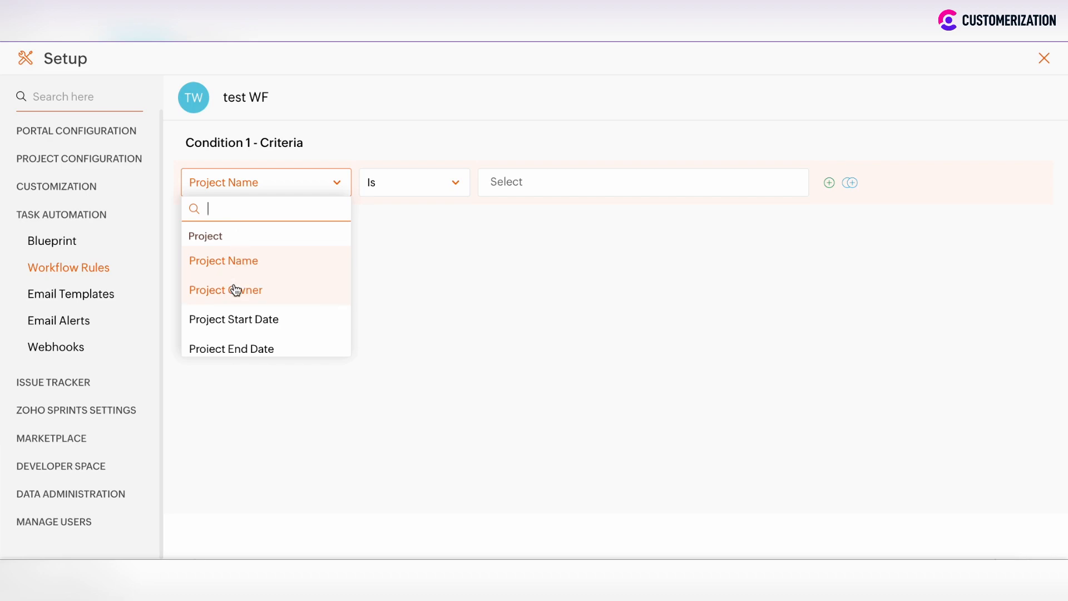
scroll(236, 300, down, 1)
scroll(235, 301, up, 1)
scroll(222, 312, down, 4)
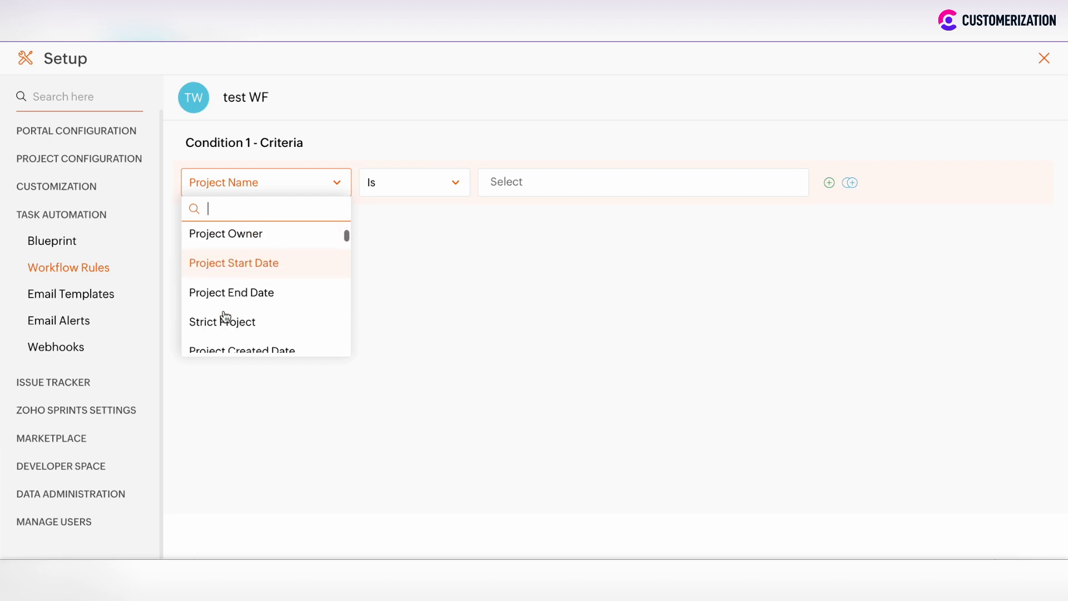
scroll(223, 316, down, 6)
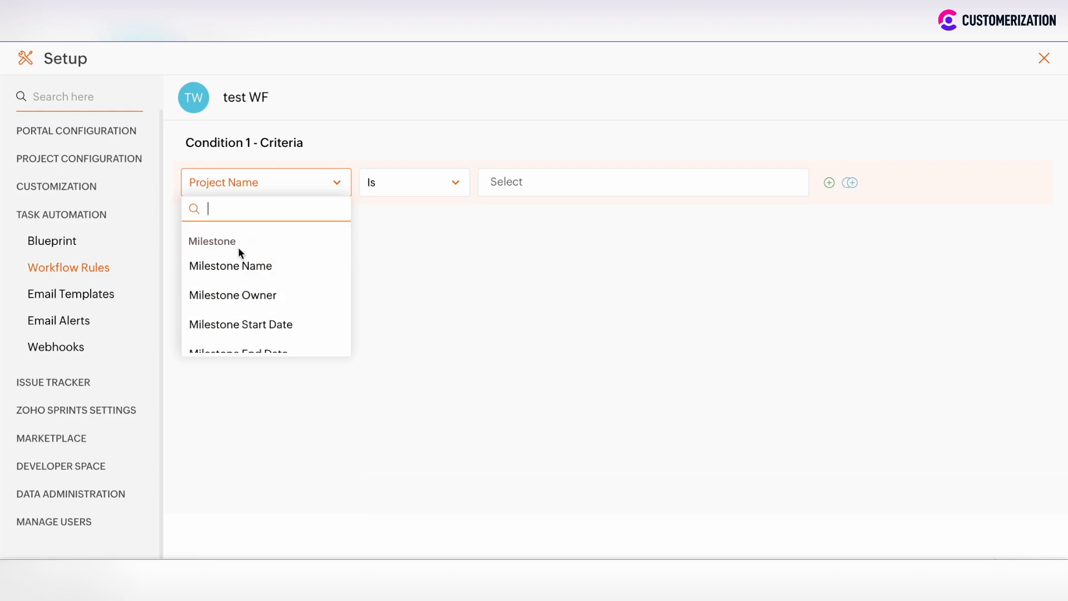
scroll(251, 315, down, 2)
scroll(250, 315, down, 3)
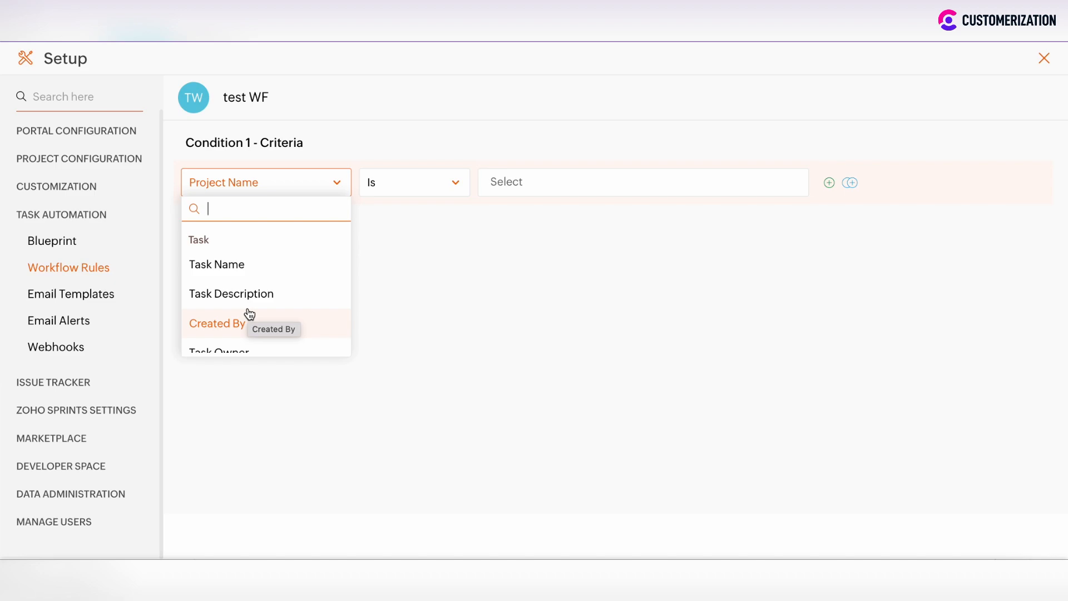
scroll(235, 298, down, 1)
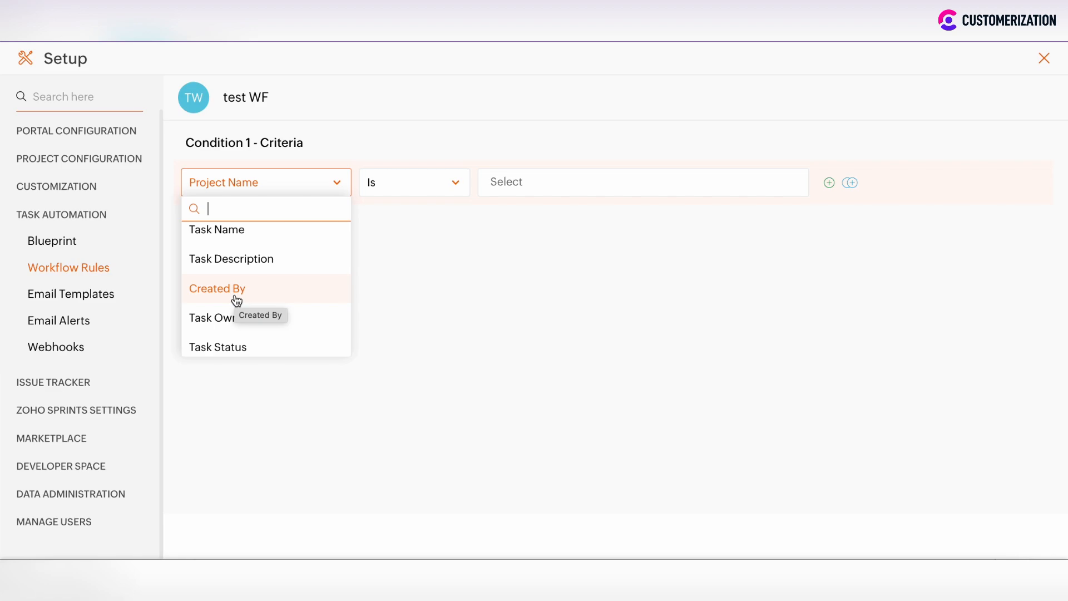
scroll(236, 301, down, 4)
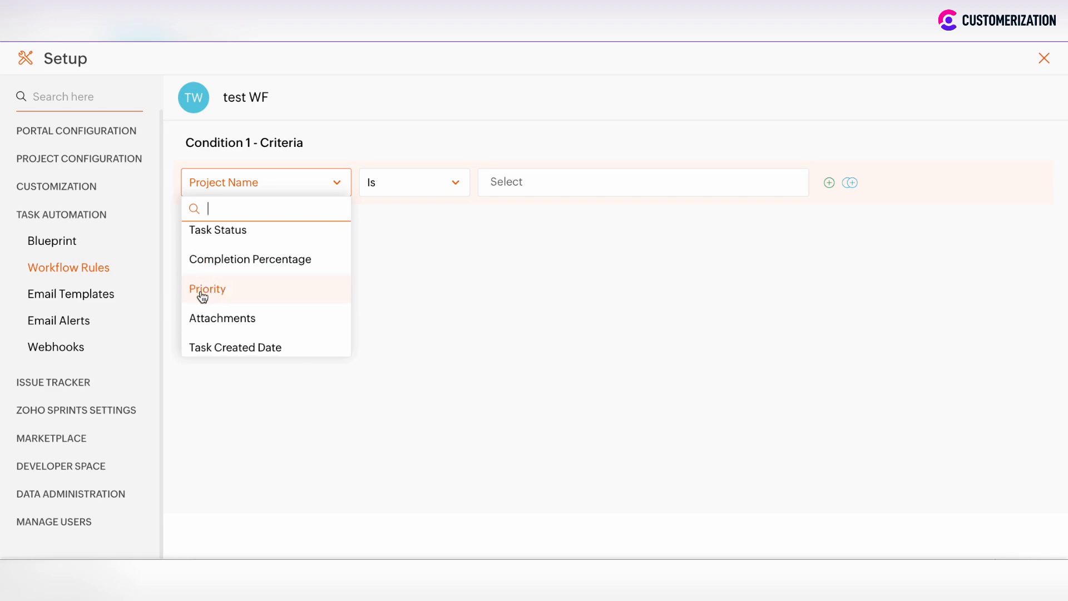
click(225, 296)
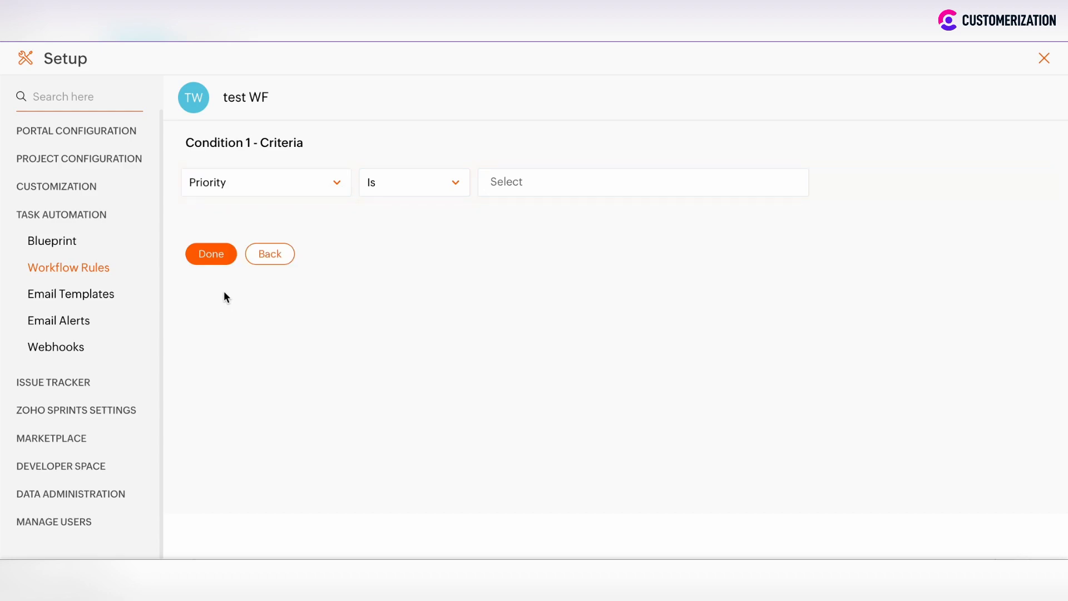
- Set the Priority criterion to match the value High
click(509, 185)
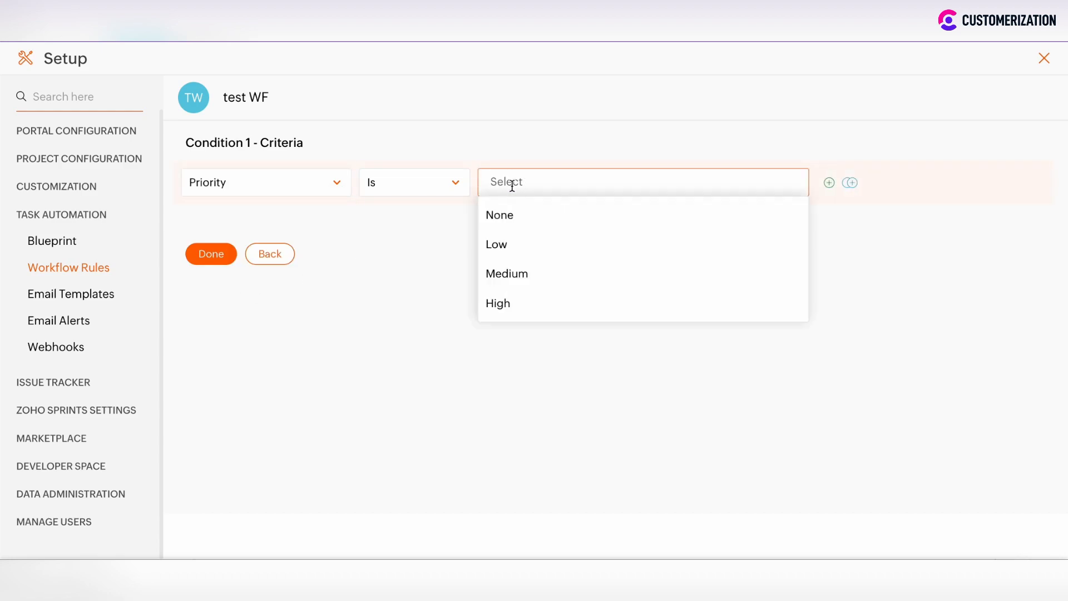
click(506, 304)
mouse_move(432, 207)
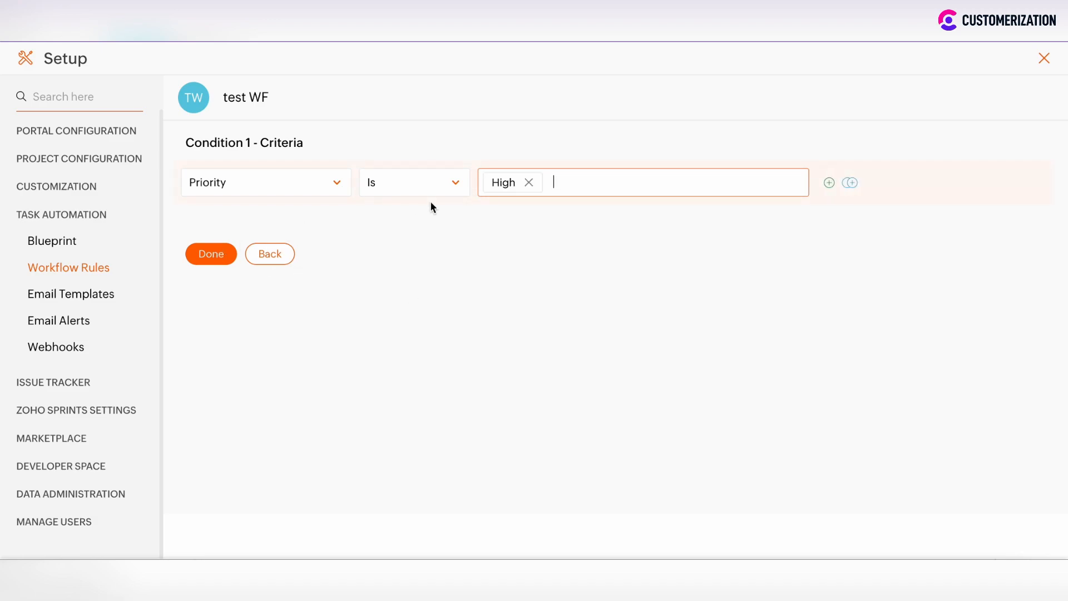
click(830, 183)
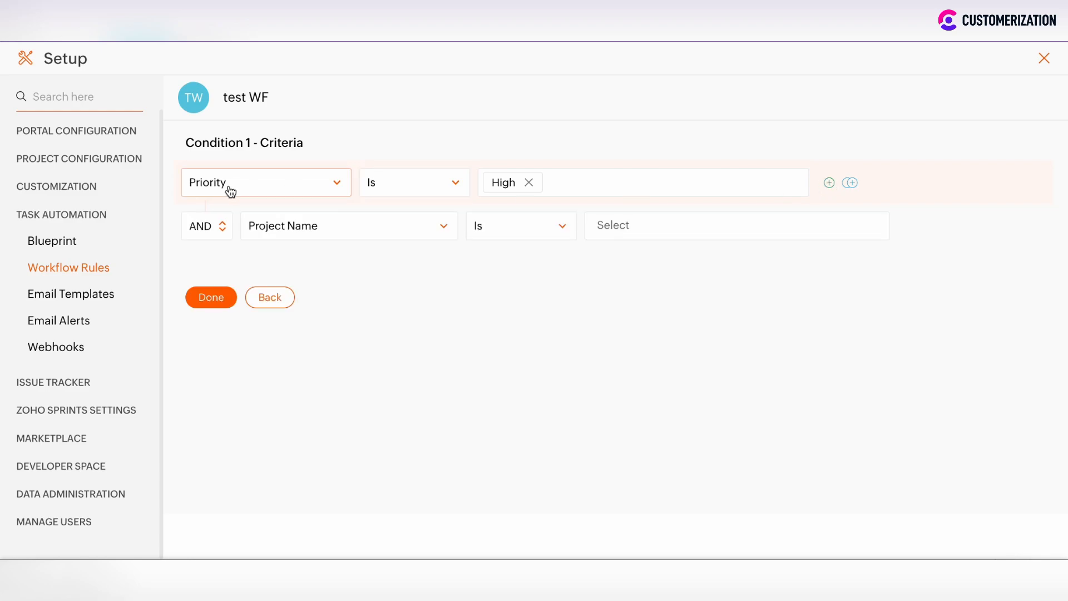
click(202, 238)
click(911, 227)
- Confirm the Condition 1 criteria and add an Update Field action to the condition
click(213, 254)
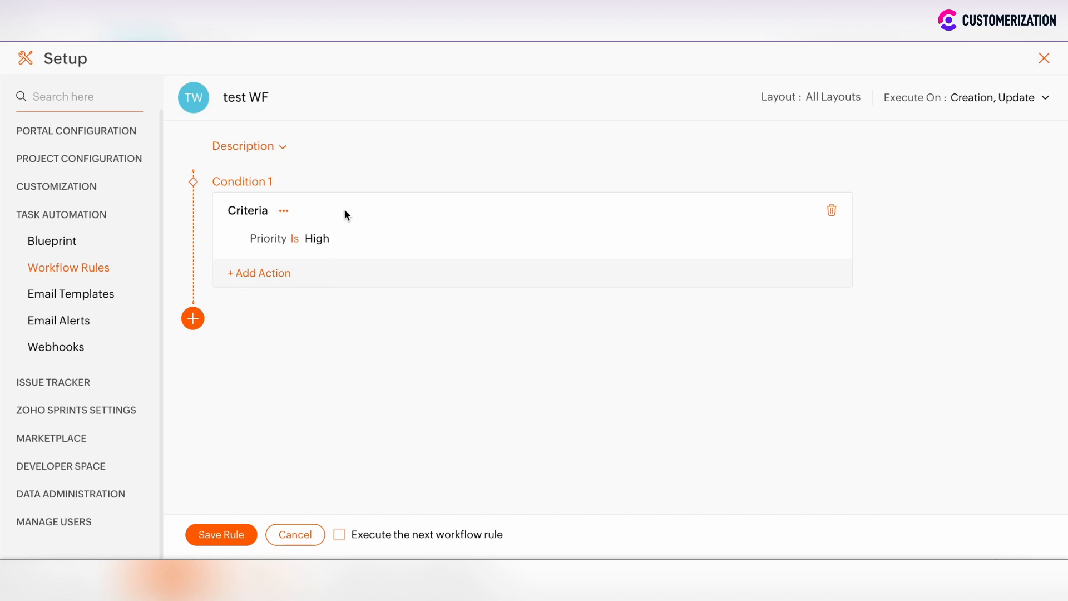
click(257, 276)
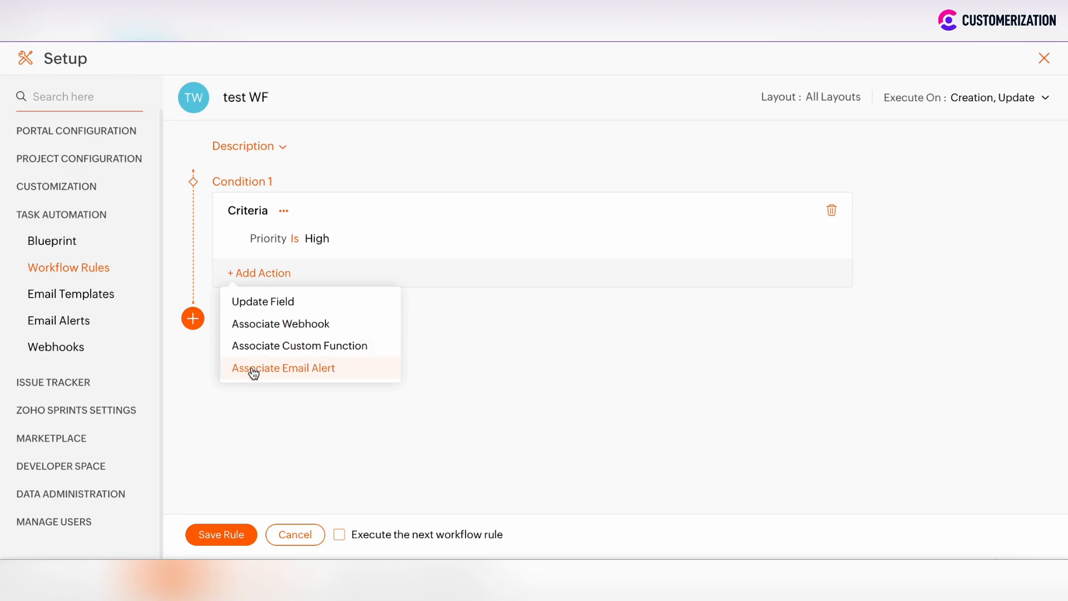
click(263, 307)
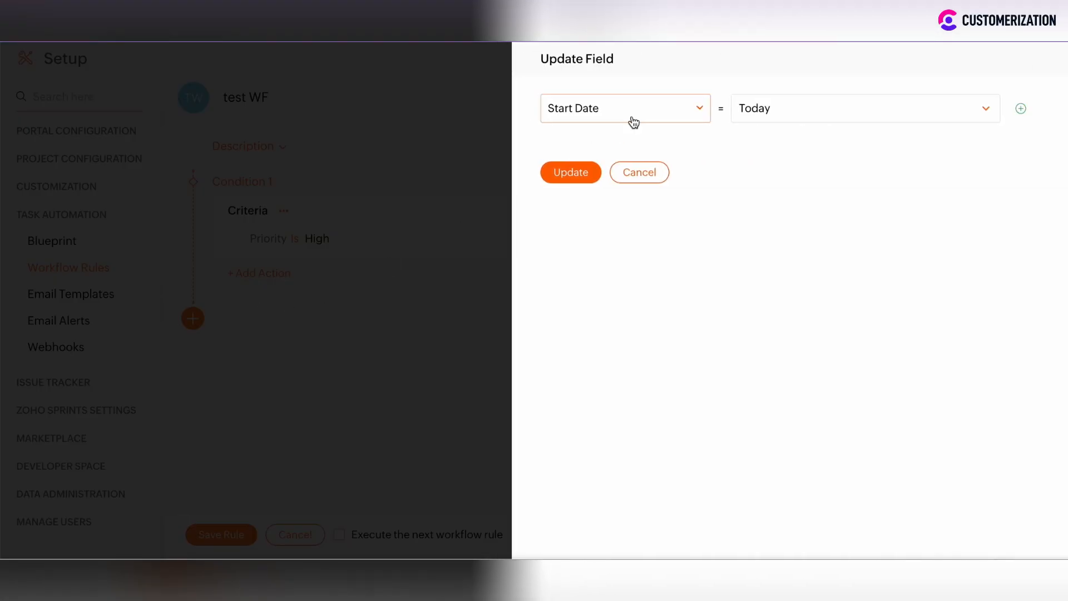
- Choose Reminder as the field that the action updates
click(594, 116)
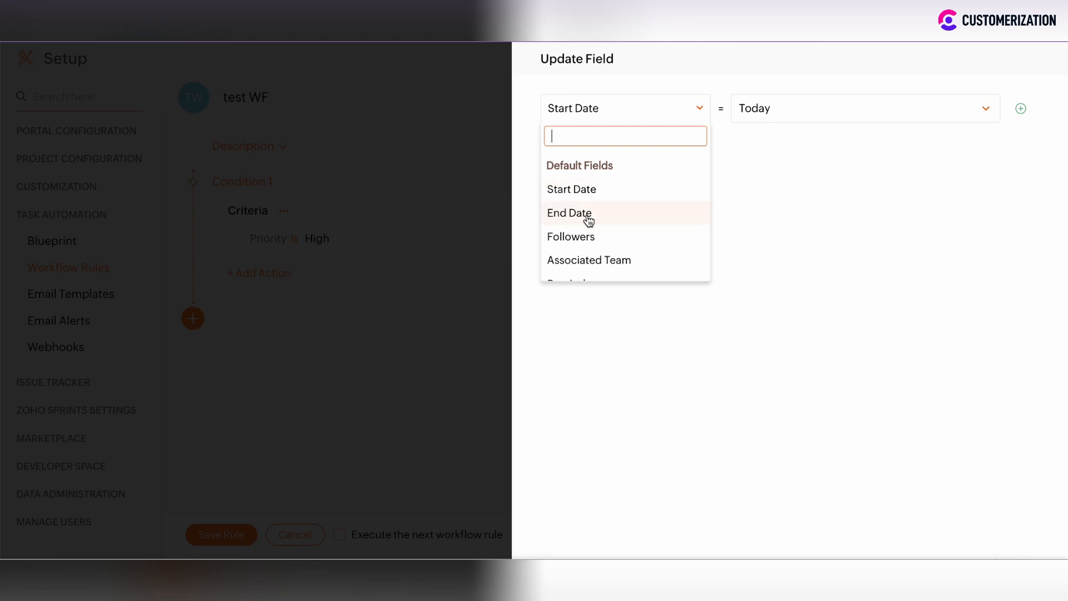
scroll(589, 221, down, 3)
scroll(588, 222, down, 5)
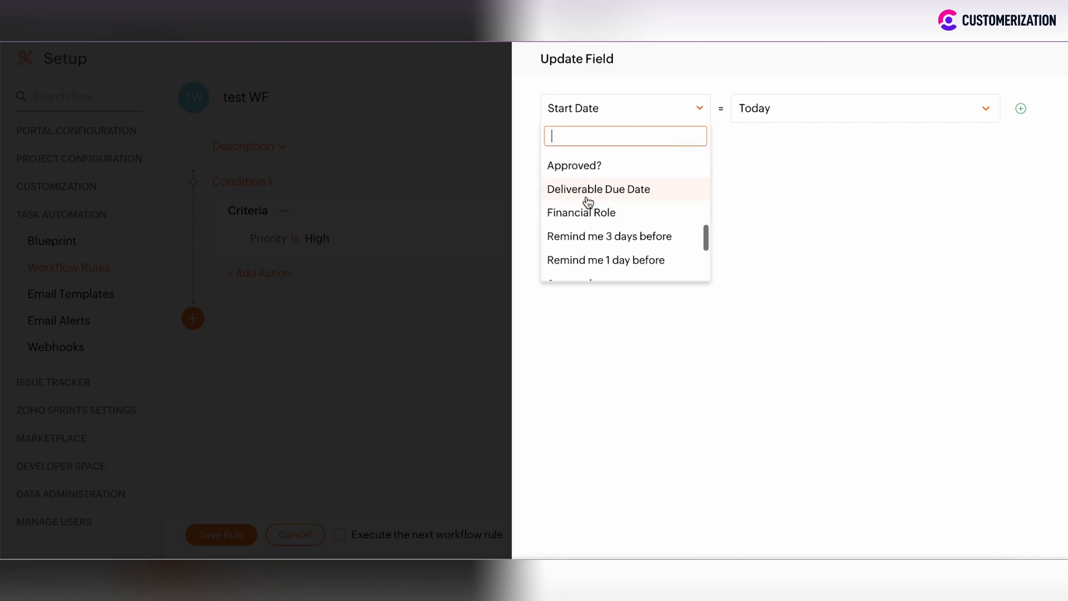
scroll(589, 201, up, 2)
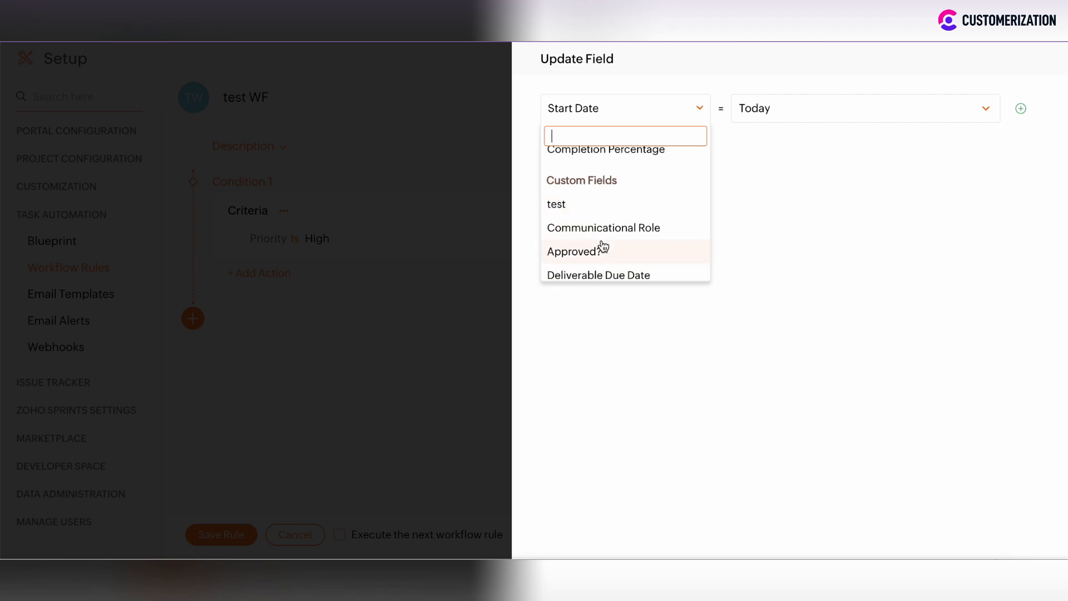
scroll(604, 247, up, 6)
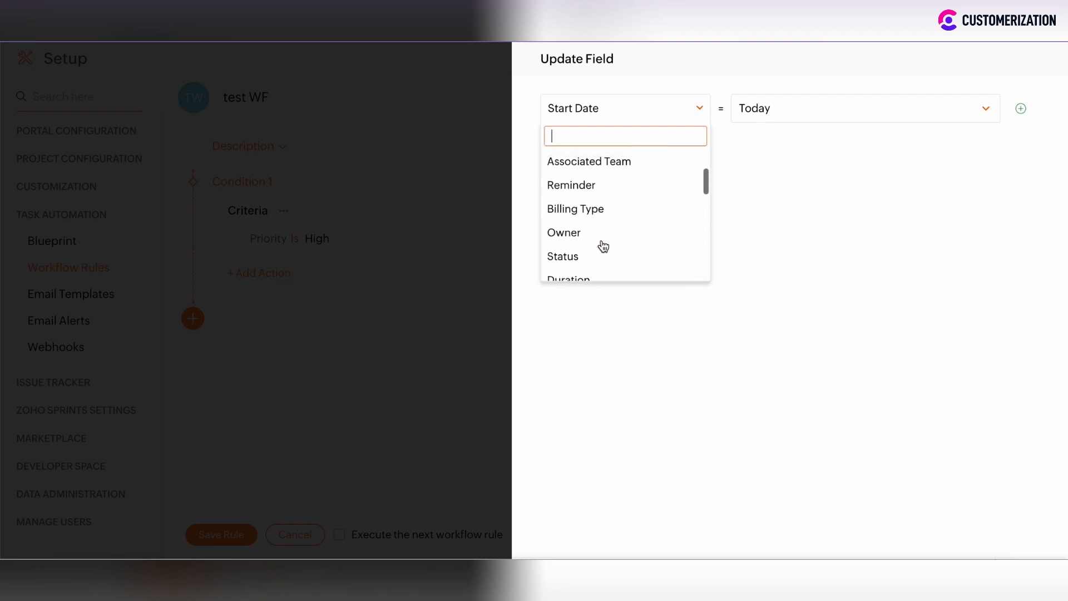
scroll(604, 247, down, 3)
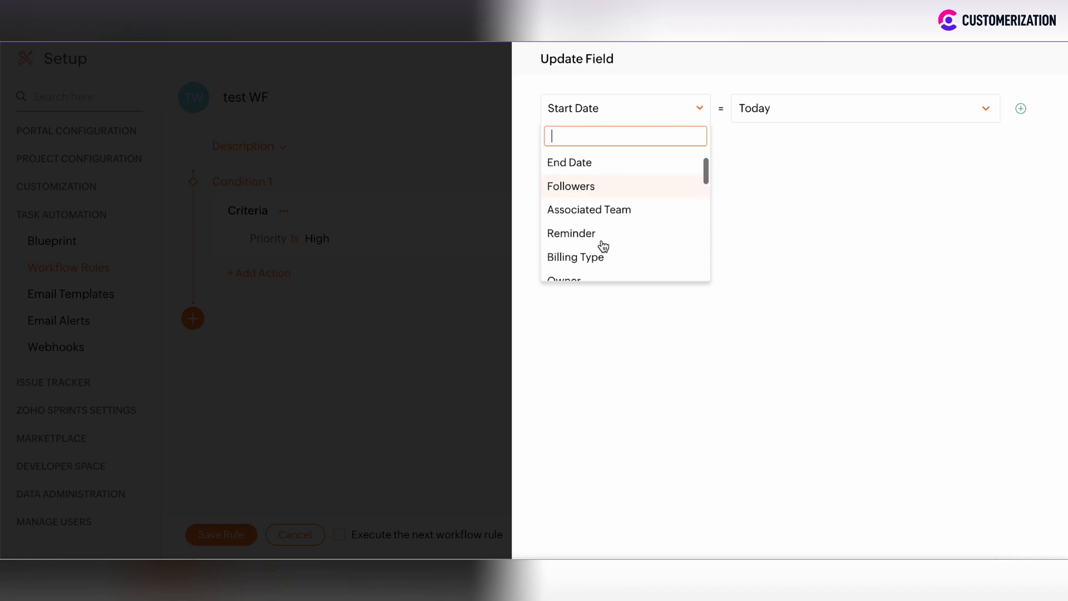
scroll(604, 247, down, 4)
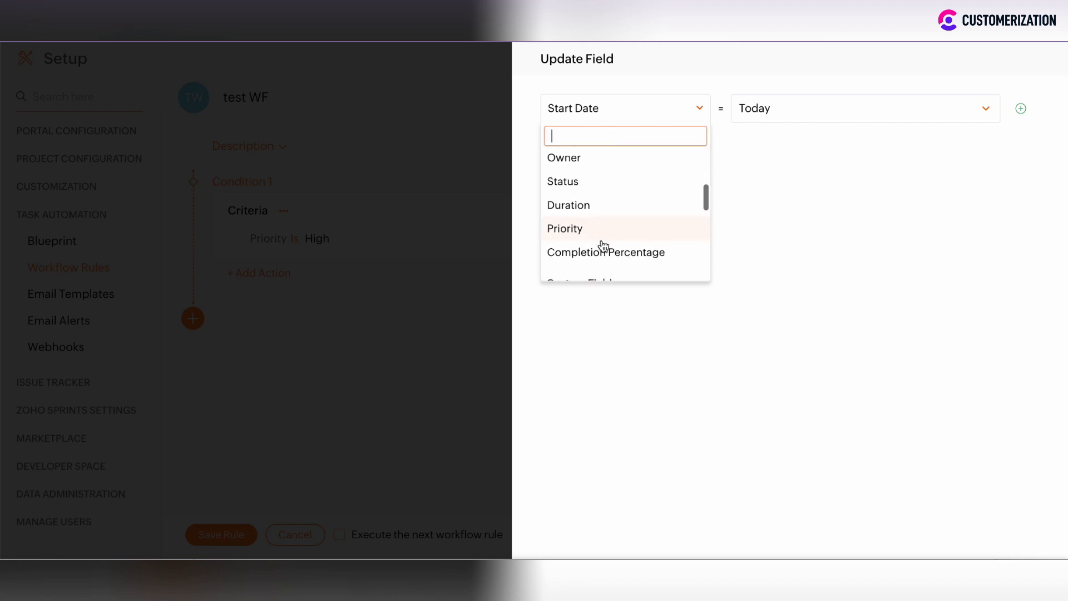
scroll(573, 208, up, 1)
scroll(583, 199, up, 3)
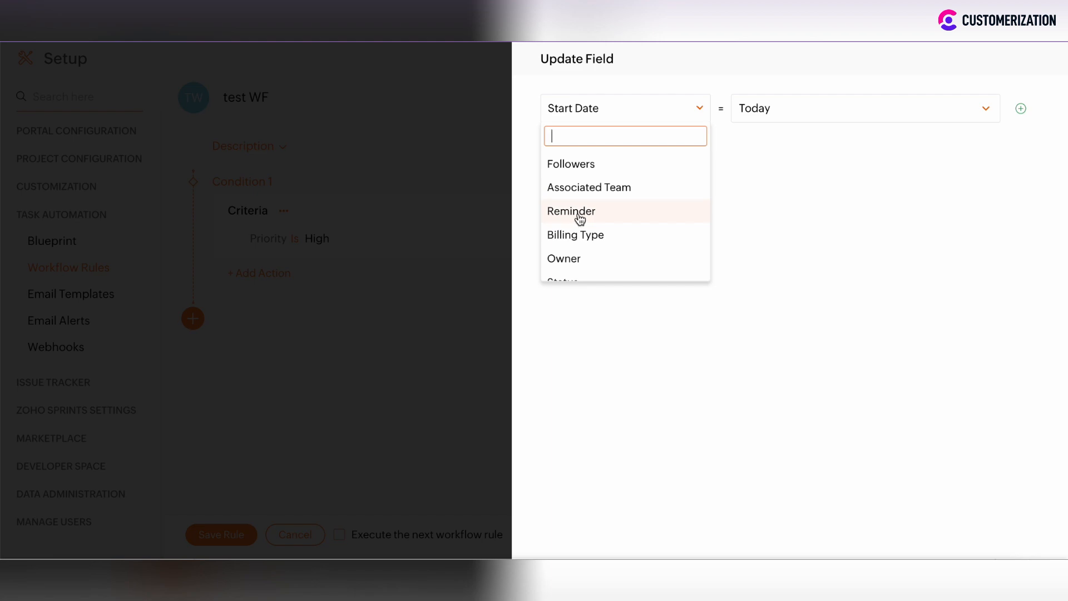
click(578, 215)
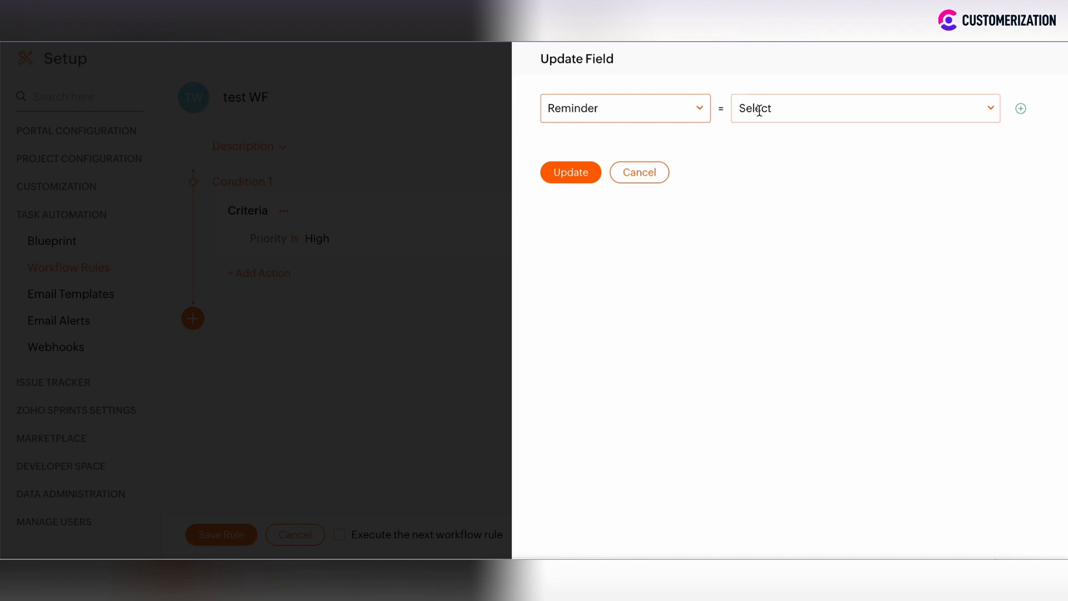
- Base the reminder on the due date with type Day(s) before due date and set it to 4 days
click(969, 116)
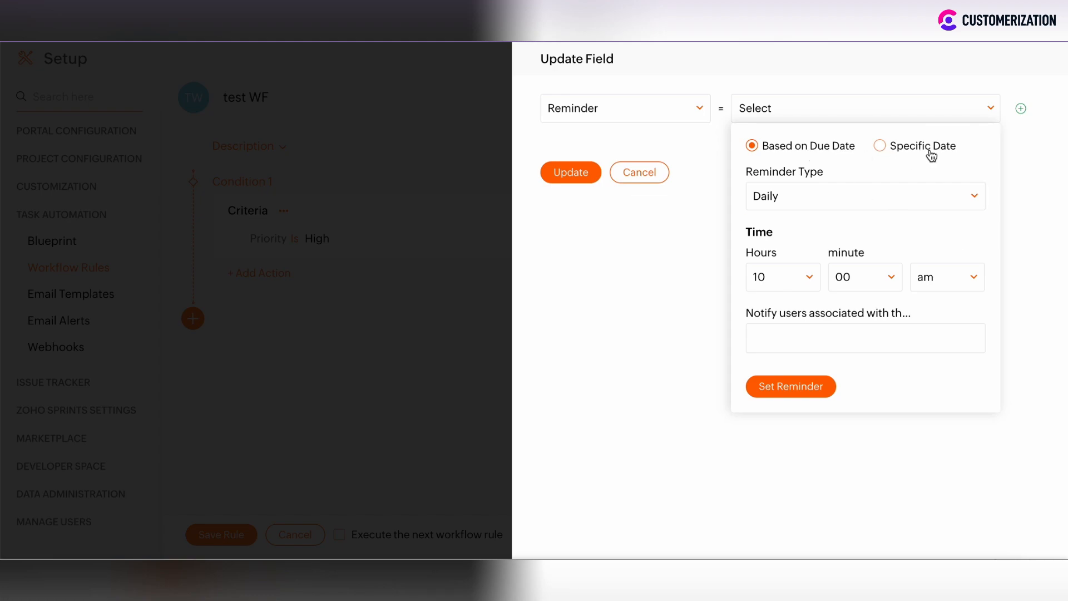
click(771, 203)
click(780, 293)
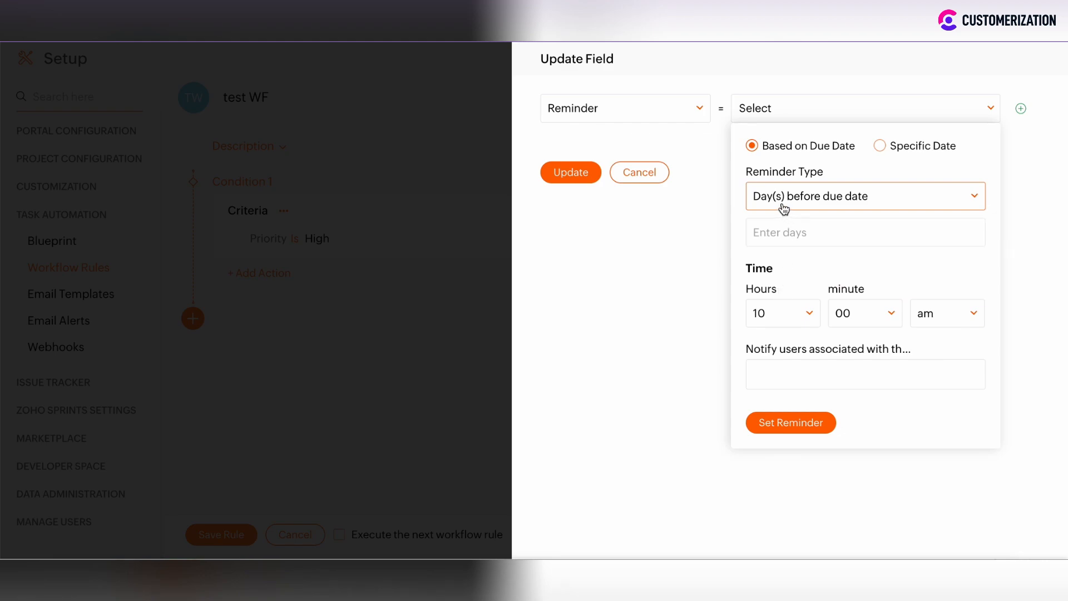
click(790, 232)
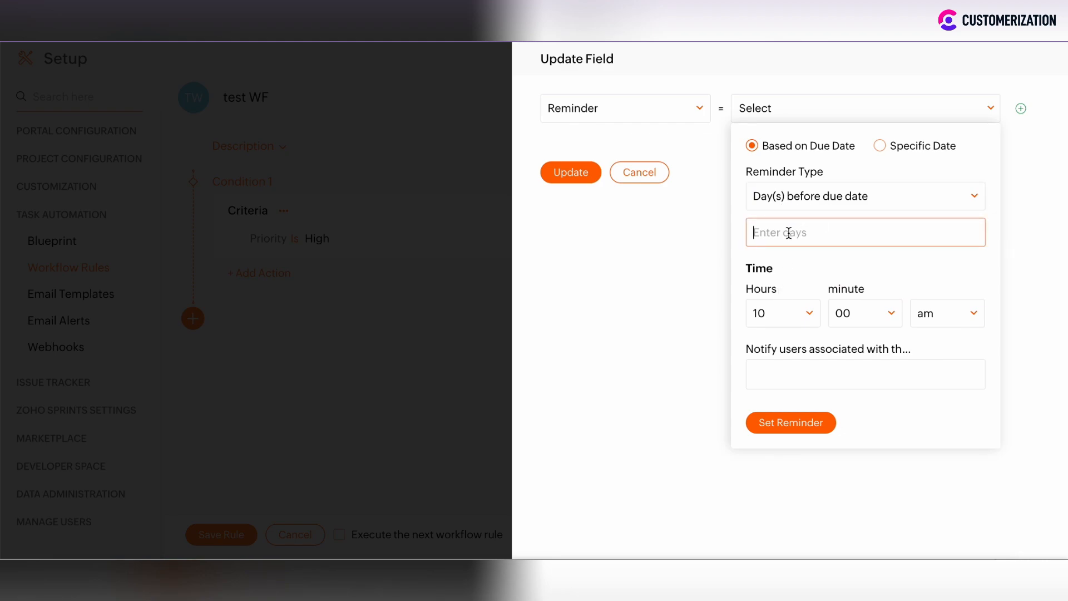
text(4)
click(836, 266)
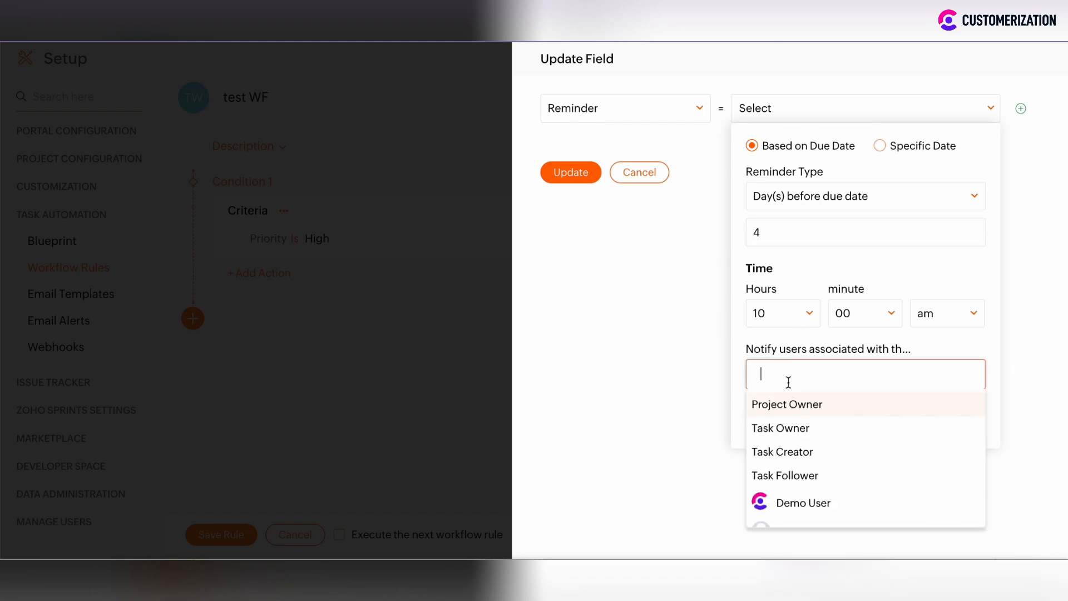
- Have the reminder notify the Project Owner and Task Owner, then set it and confirm the field update
click(797, 412)
click(875, 373)
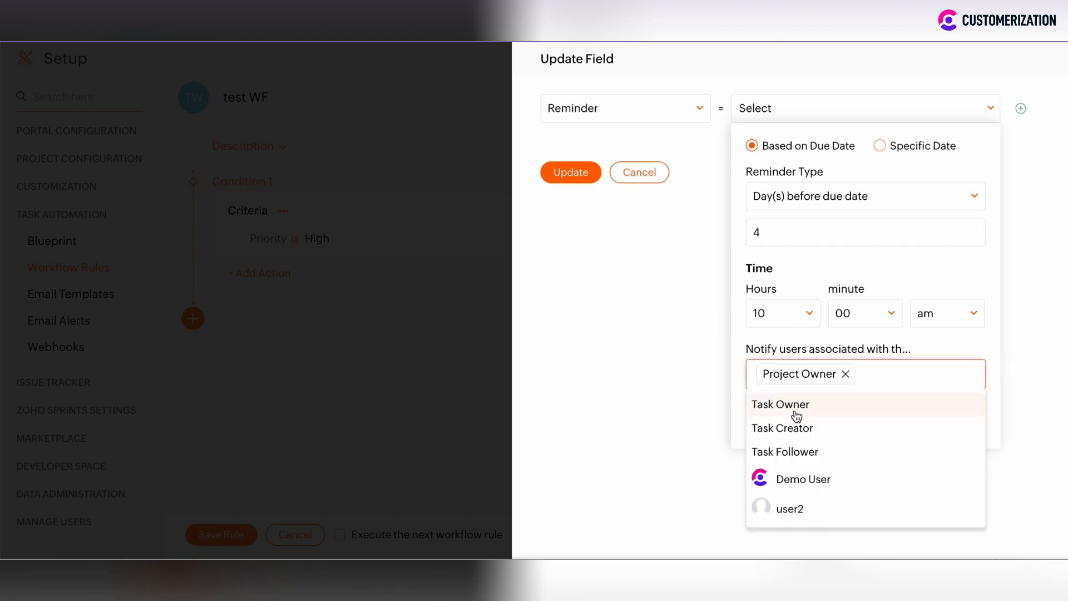
click(796, 408)
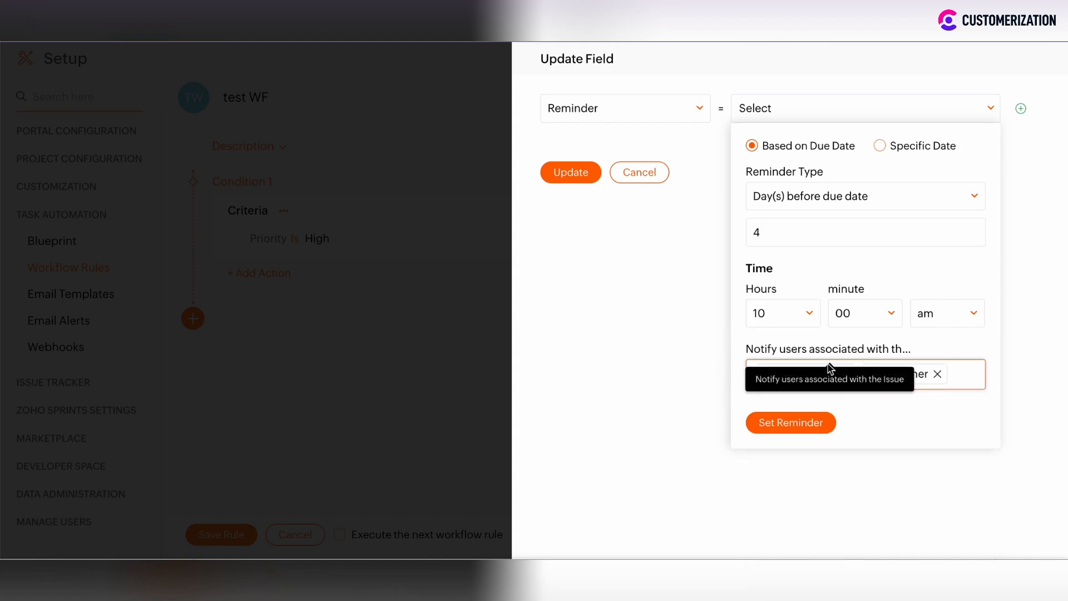
click(786, 426)
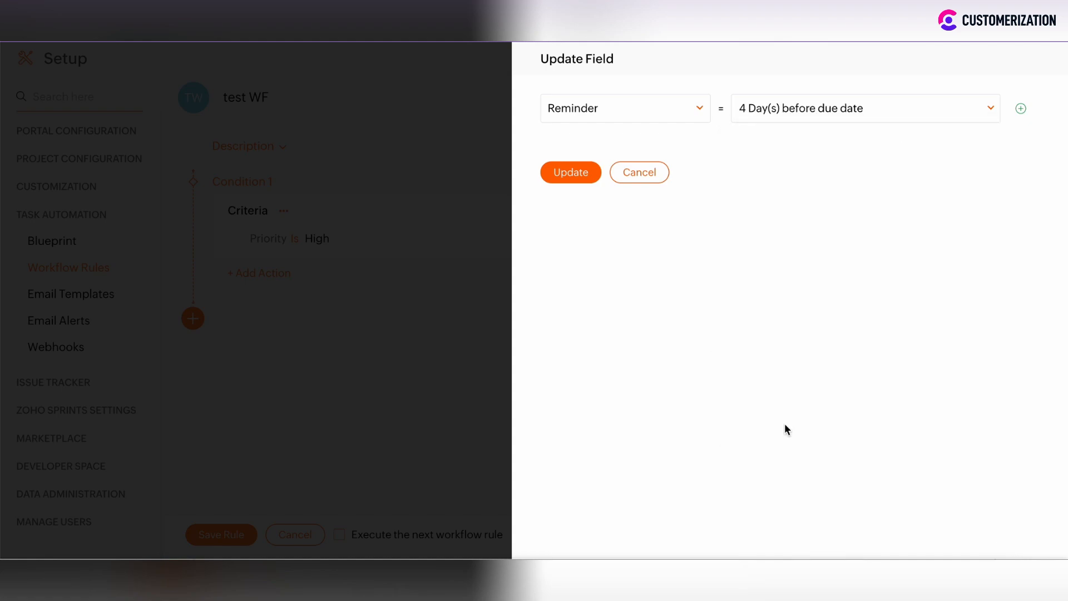
click(578, 175)
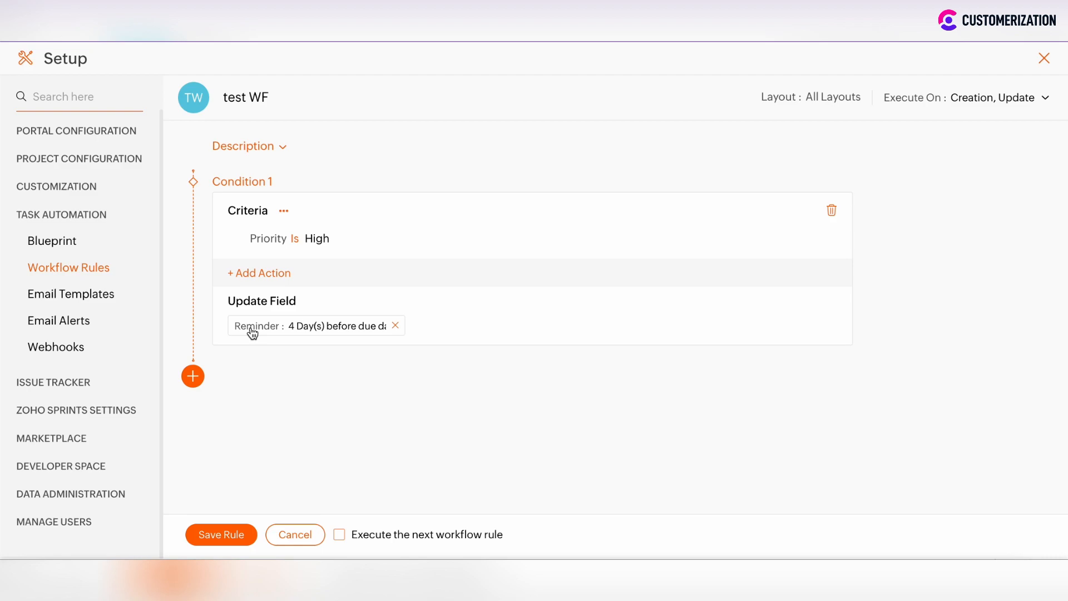
- Examine the existing and gallery custom functions and the custom function editor offered for Condition 1, without associating any
click(265, 279)
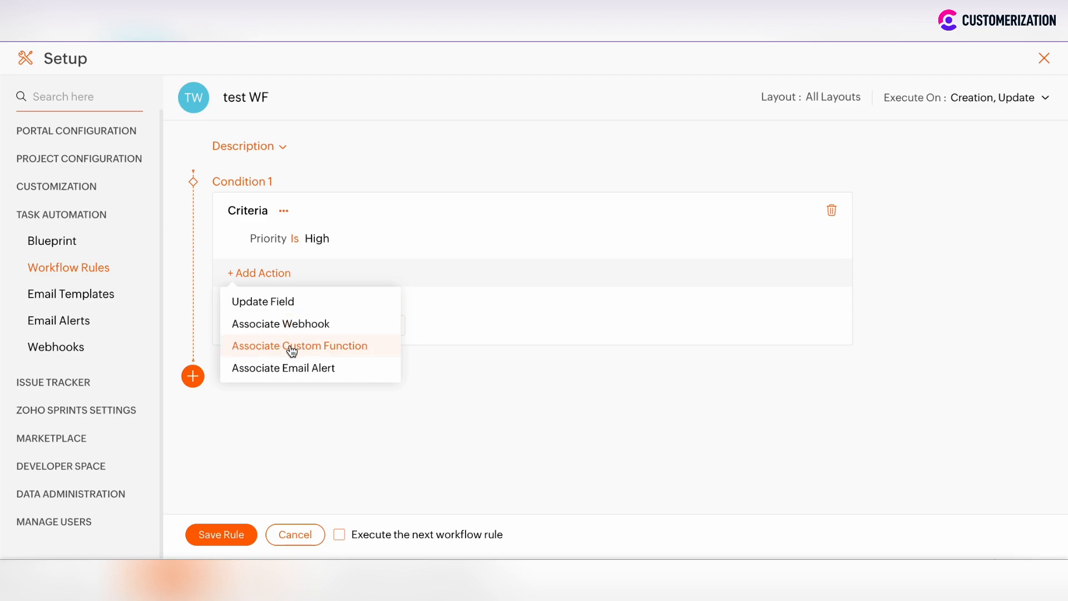
click(311, 350)
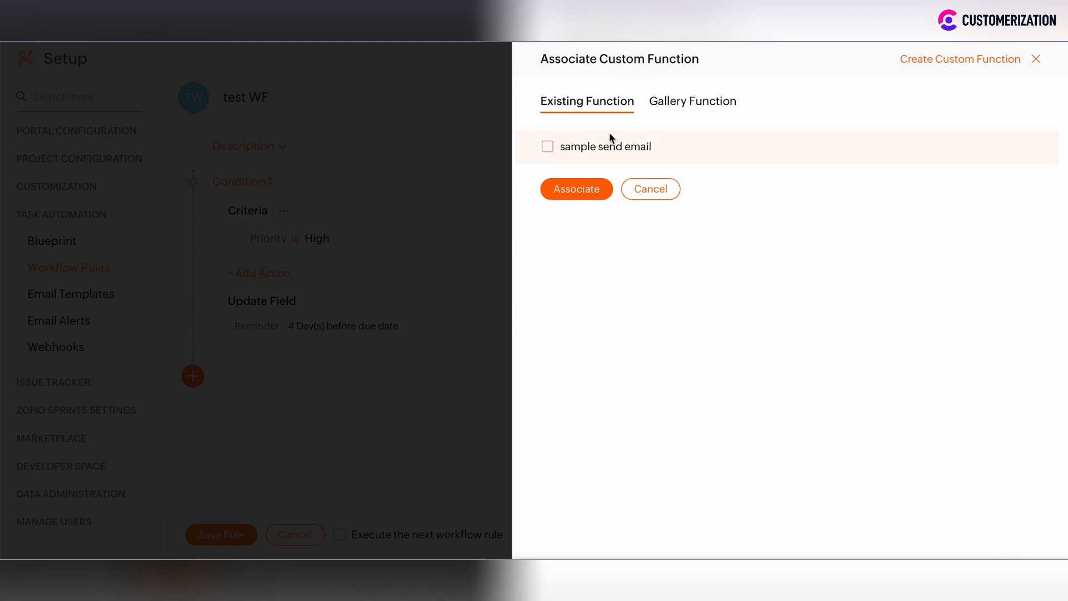
click(690, 106)
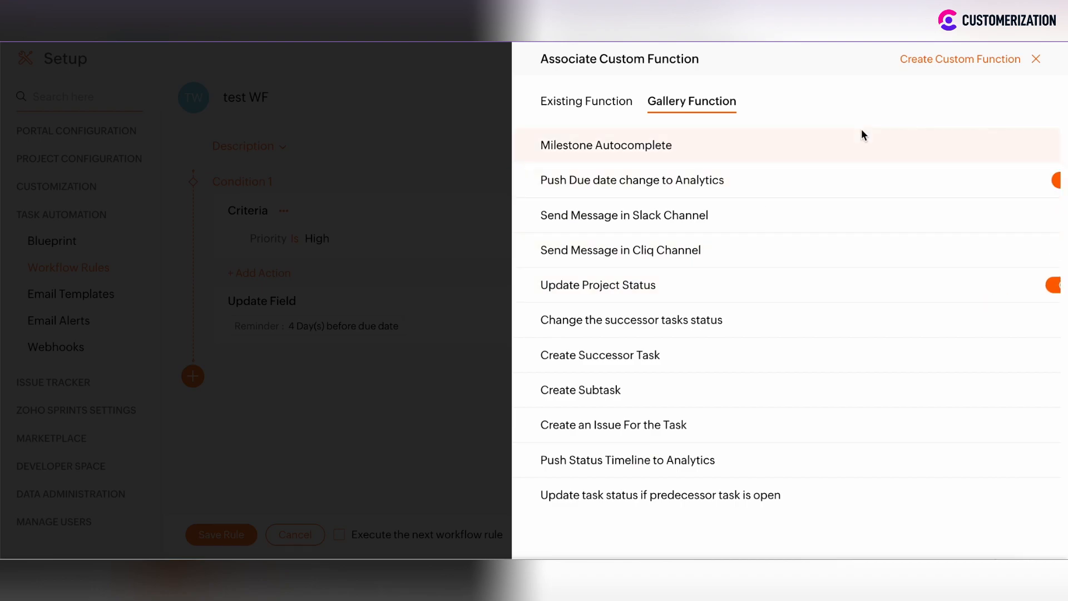
click(963, 60)
scroll(641, 315, down, 3)
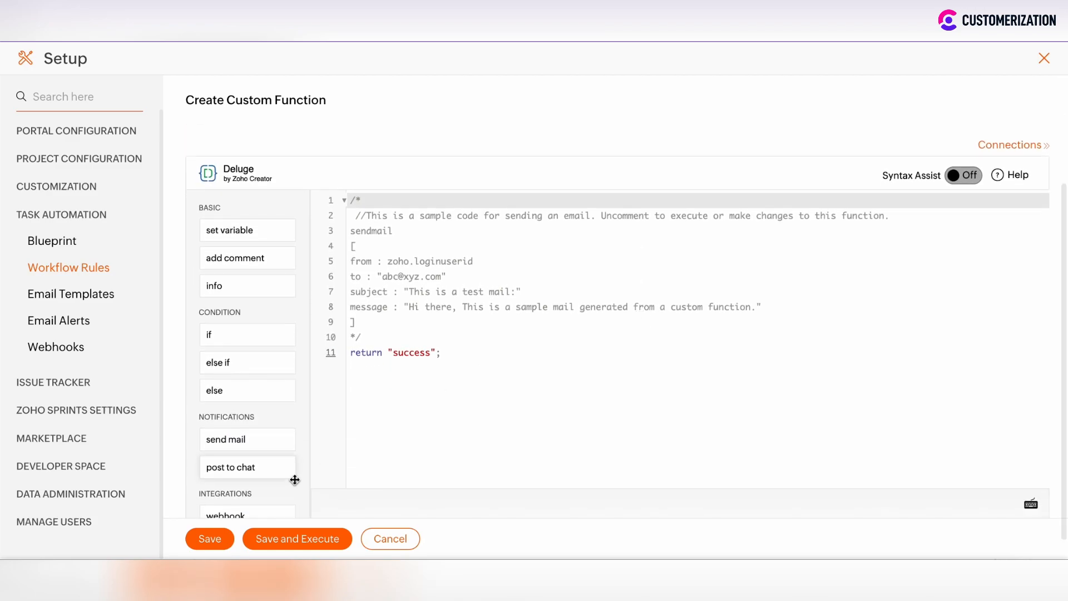
click(398, 543)
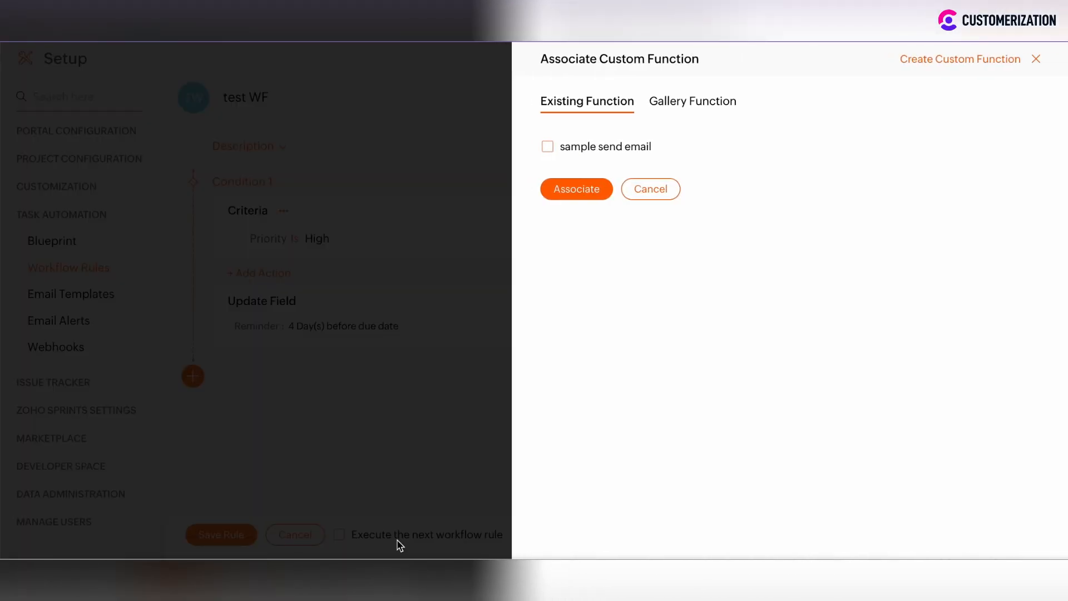
click(652, 191)
- Associate the email alert "test" with Condition 1 and save the workflow rule
click(260, 276)
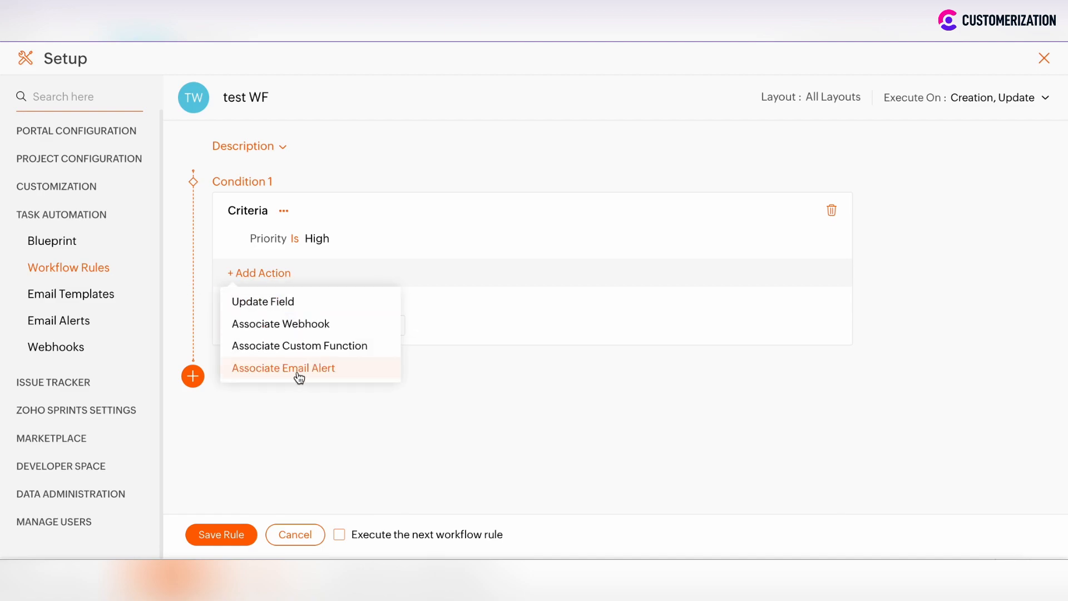
click(317, 377)
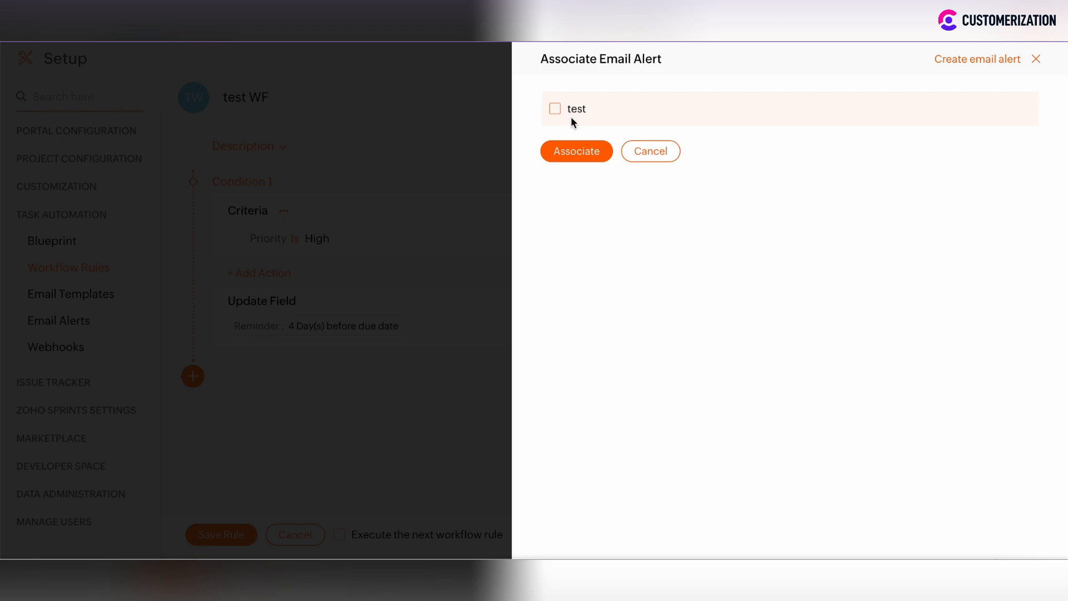
click(557, 111)
click(577, 155)
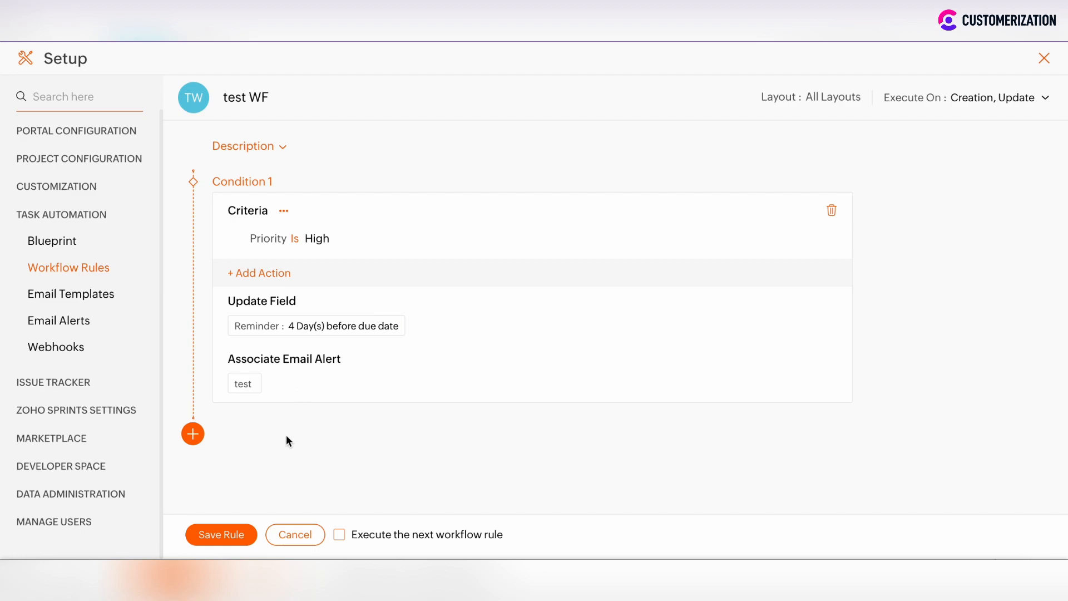
click(221, 535)
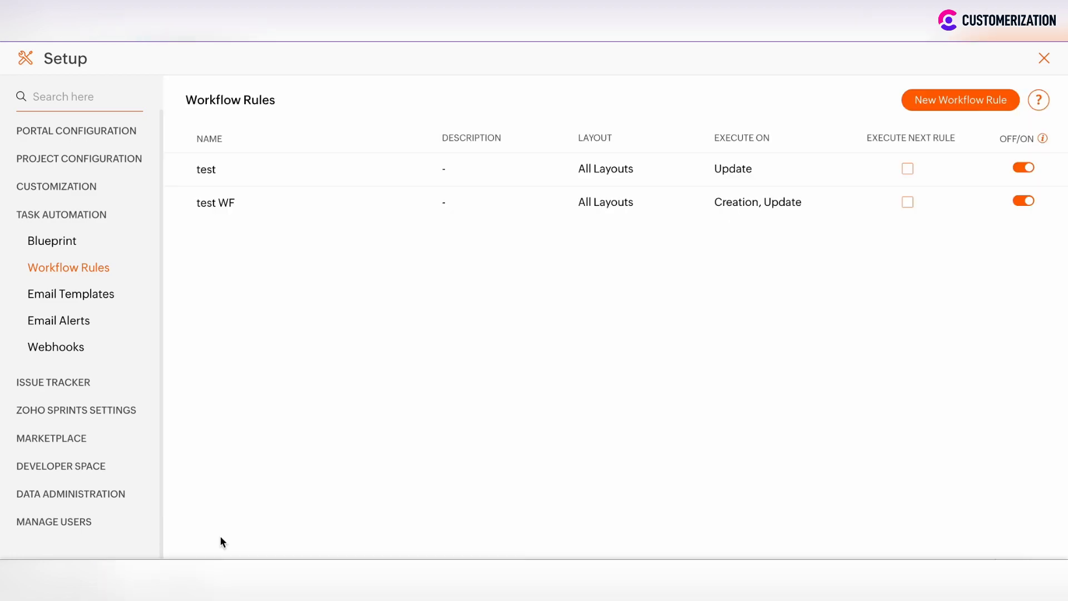
- Reopen the saved "test WF" rule to review its condition and actions
click(206, 207)
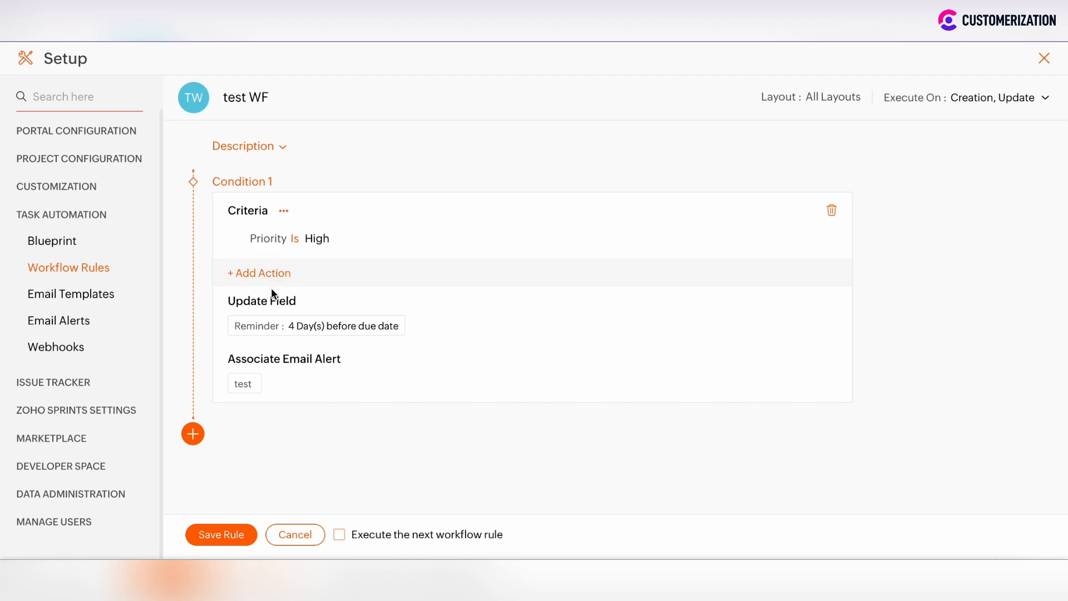
mouse_move(261, 328)
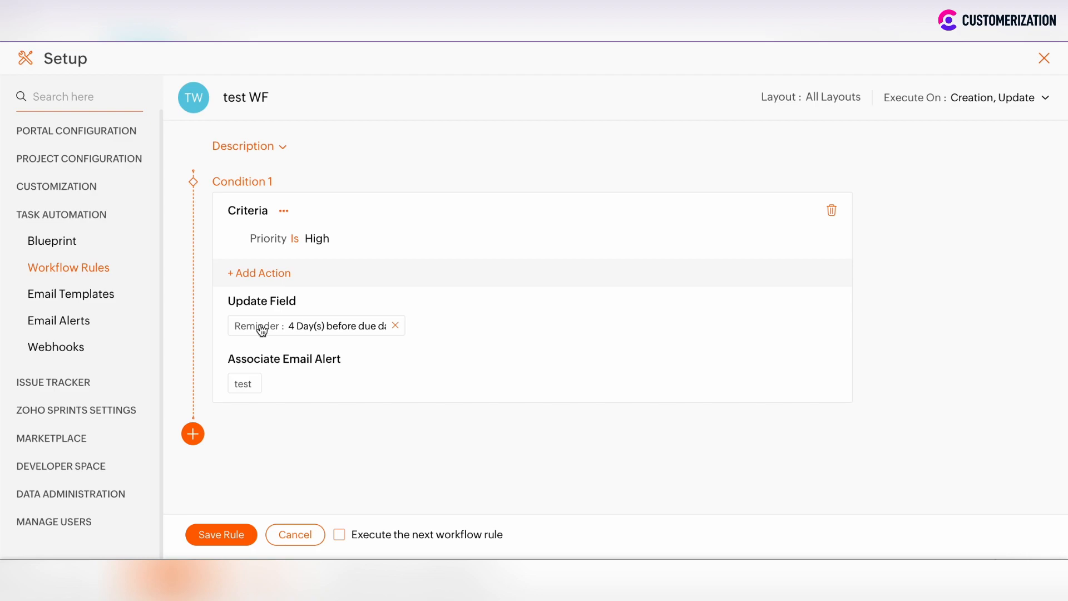